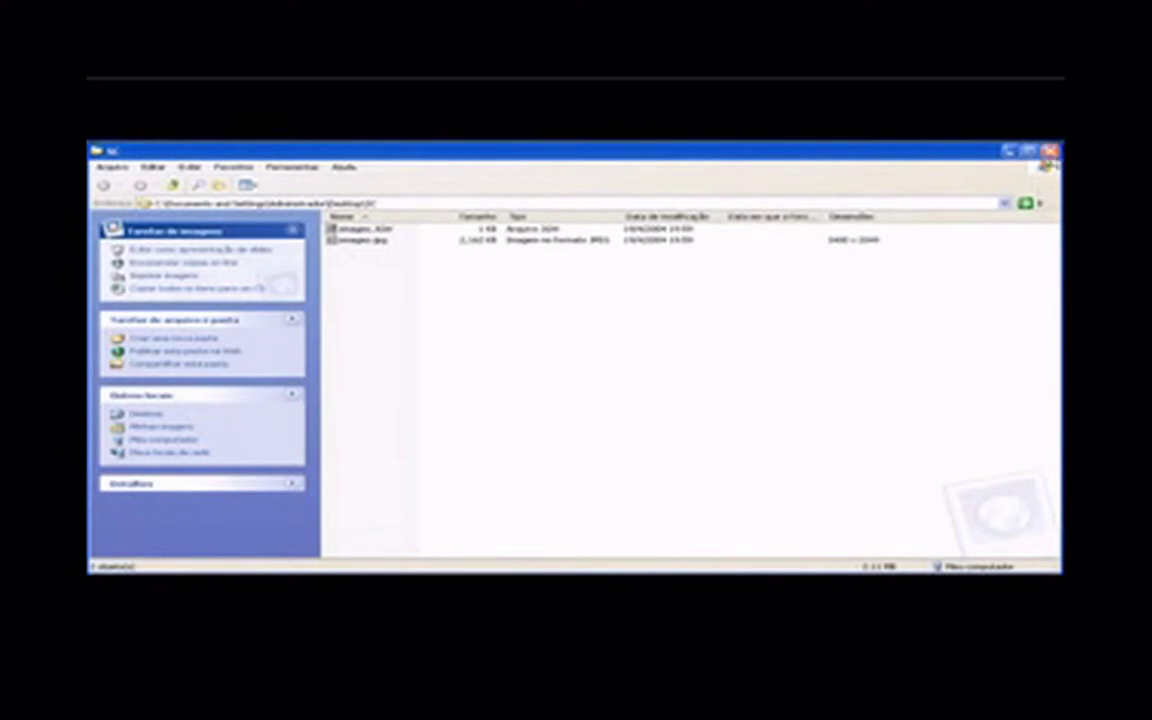
Close the folder window, open Data Transfer in GPS Pathfinder Office, and connect to the GIS Datalogger on Windows Mobile device.
click(1050, 152)
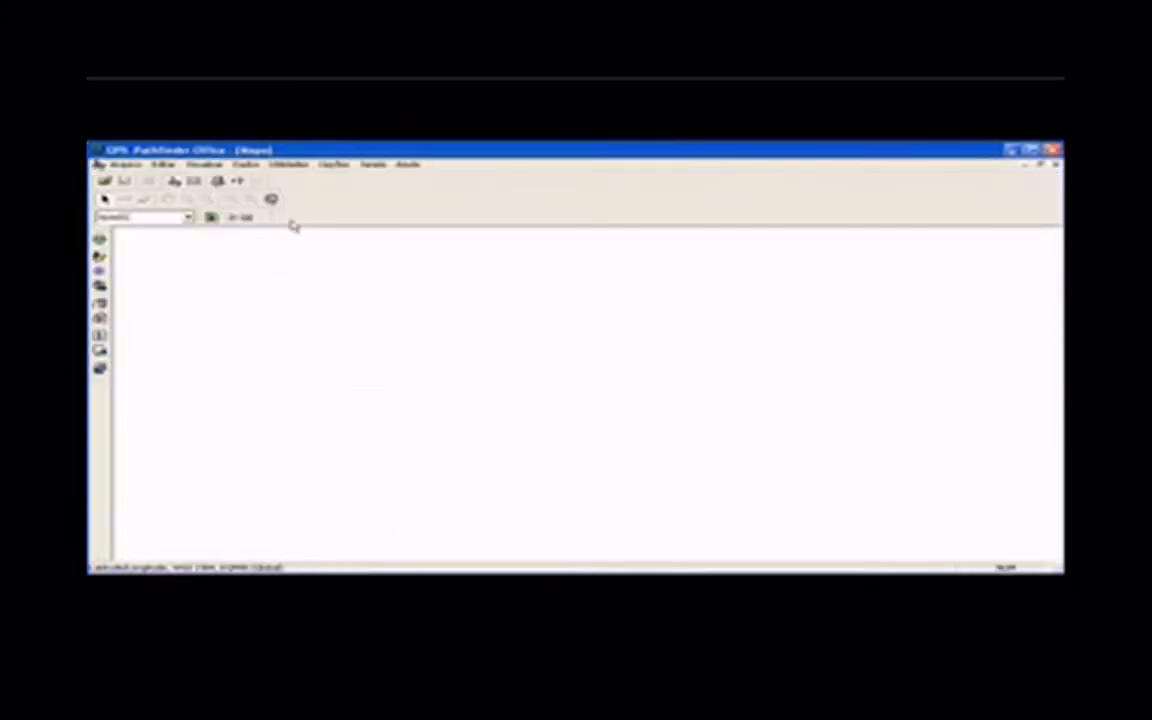
click(291, 165)
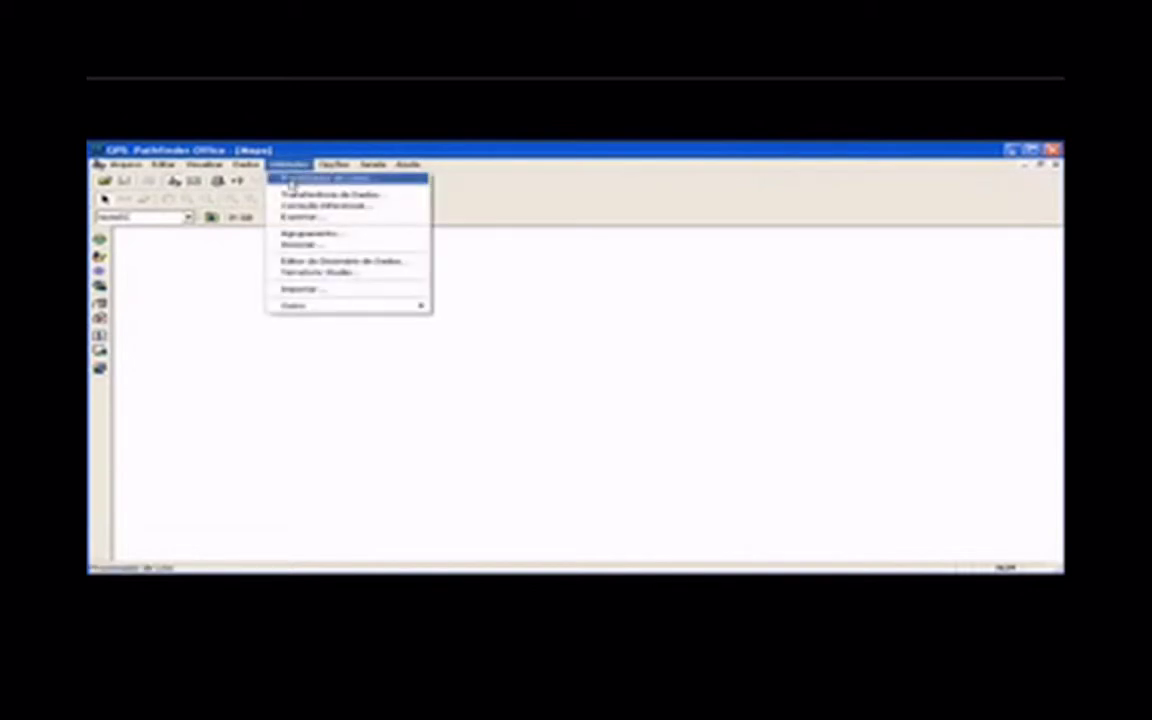
click(289, 196)
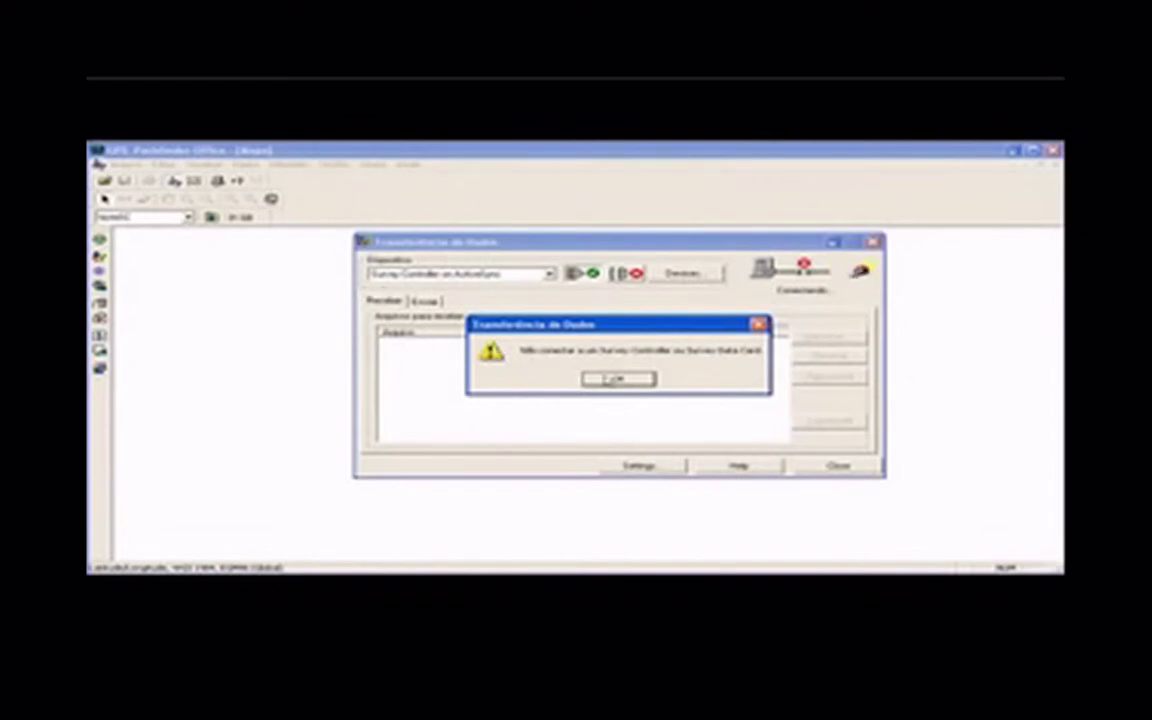
key(Return)
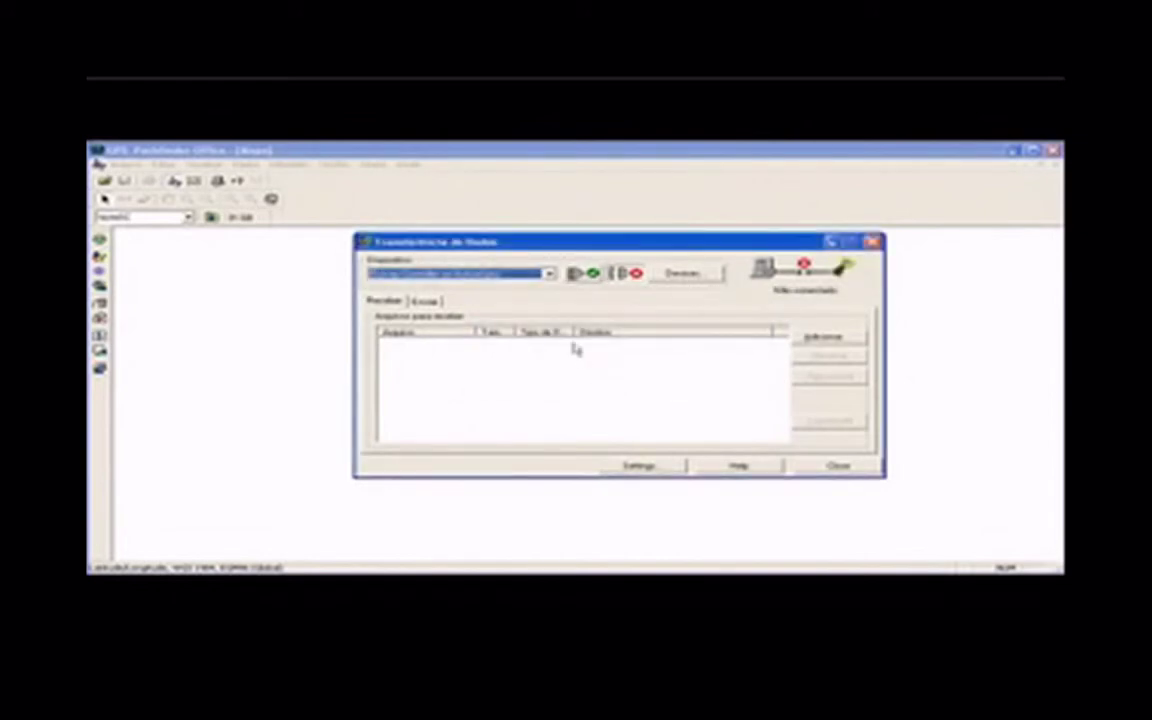
click(549, 274)
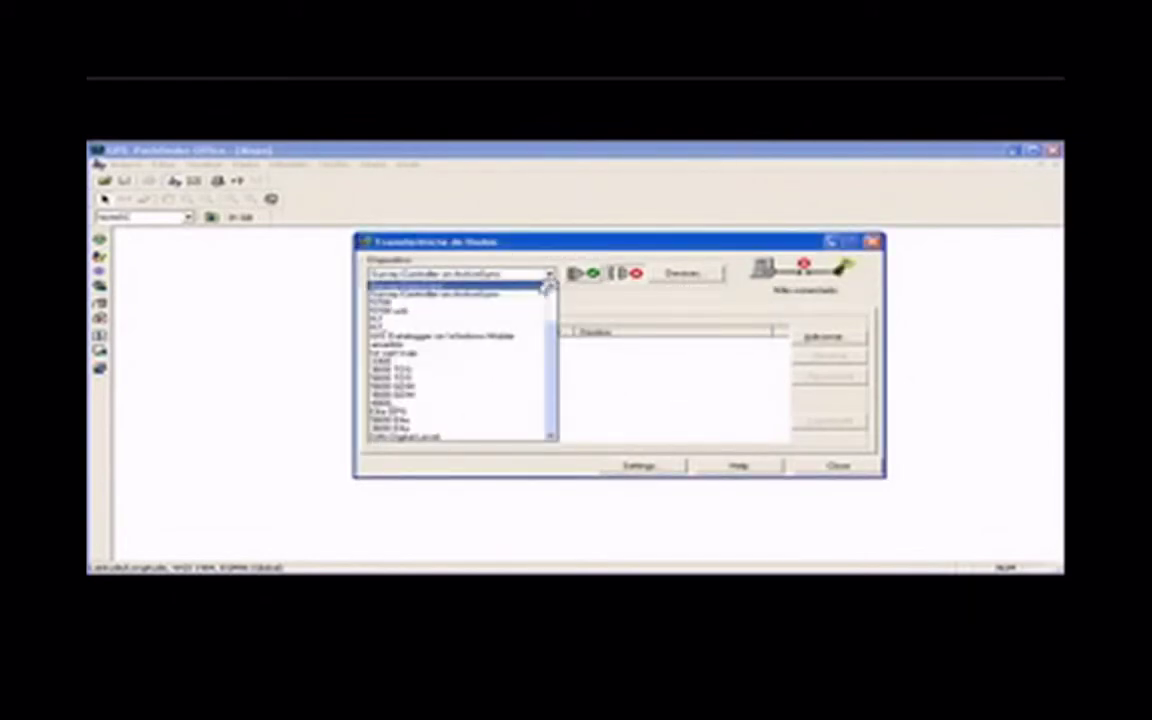
click(488, 335)
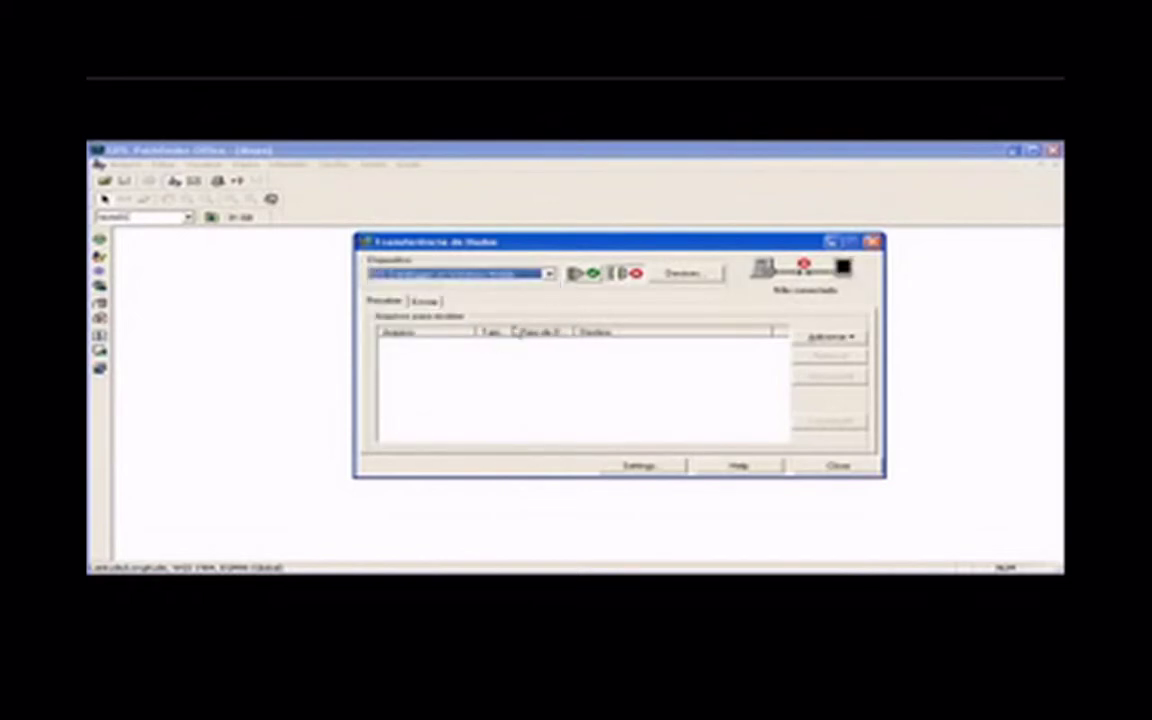
click(590, 276)
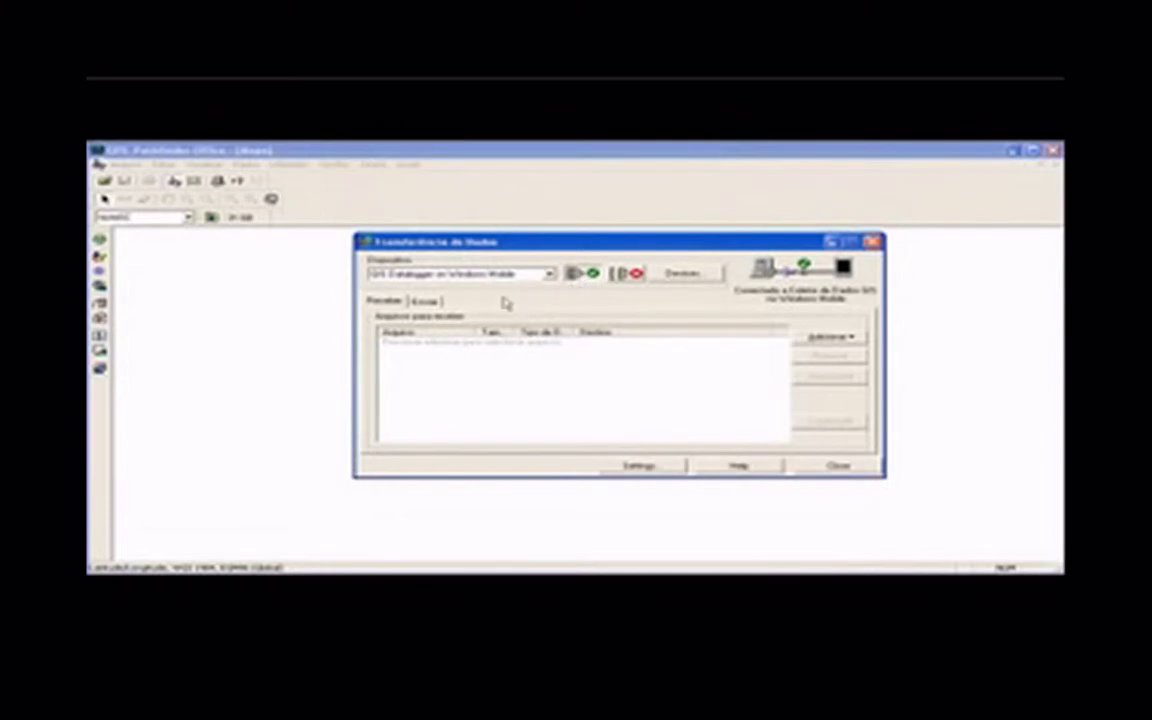
Add imagem.jpg from the SC folder as a background file to send to the device.
click(430, 302)
click(820, 338)
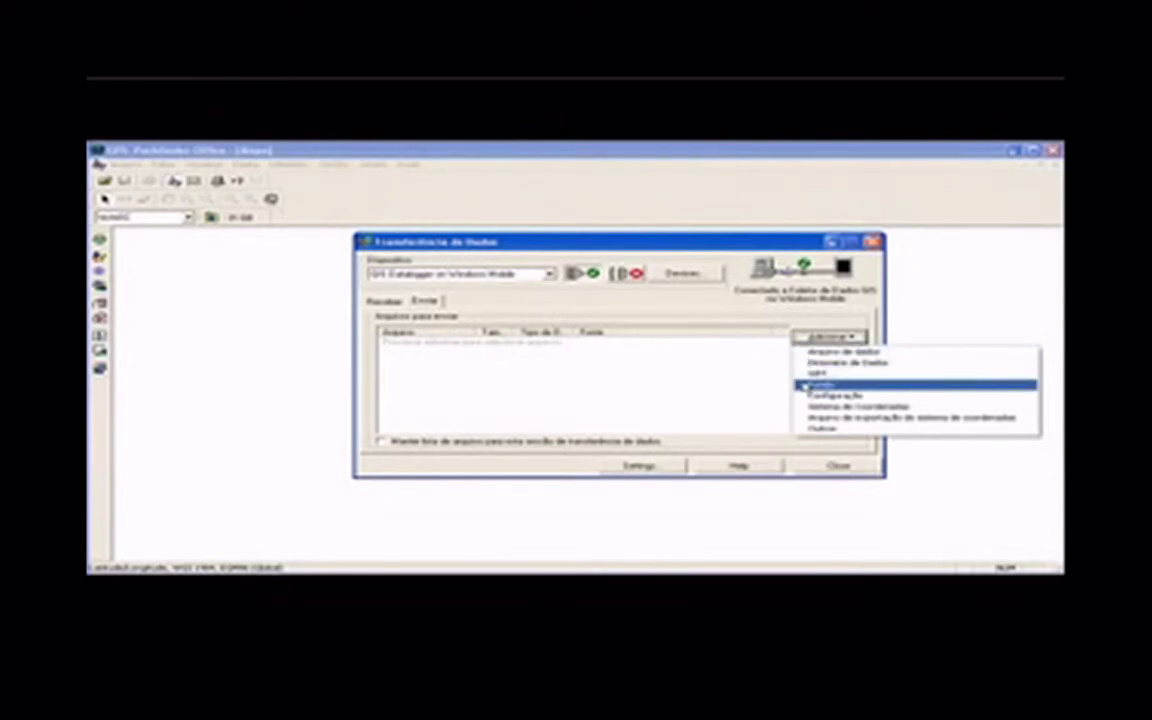
click(805, 386)
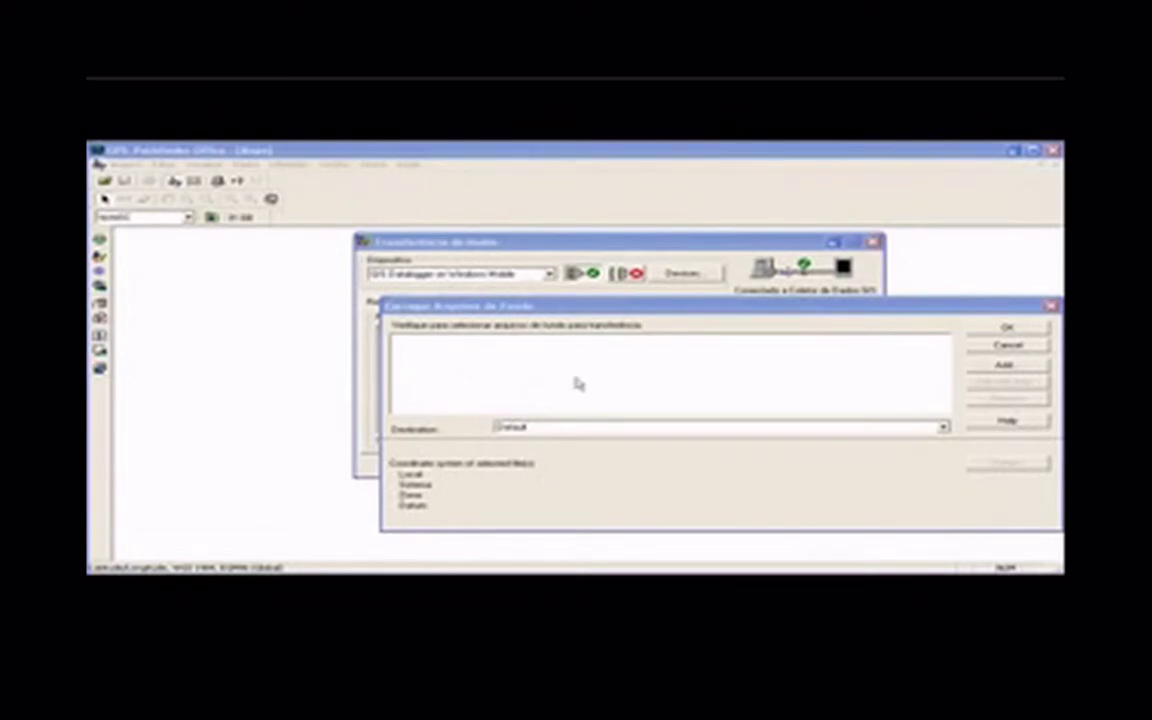
click(990, 368)
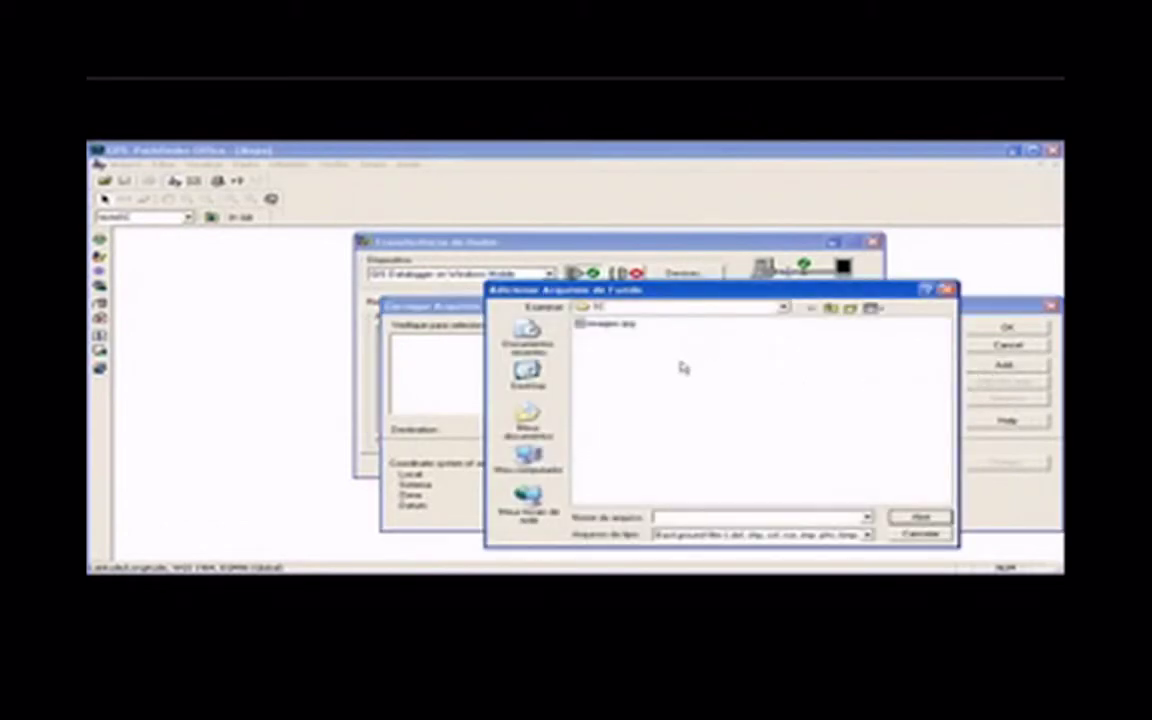
click(605, 324)
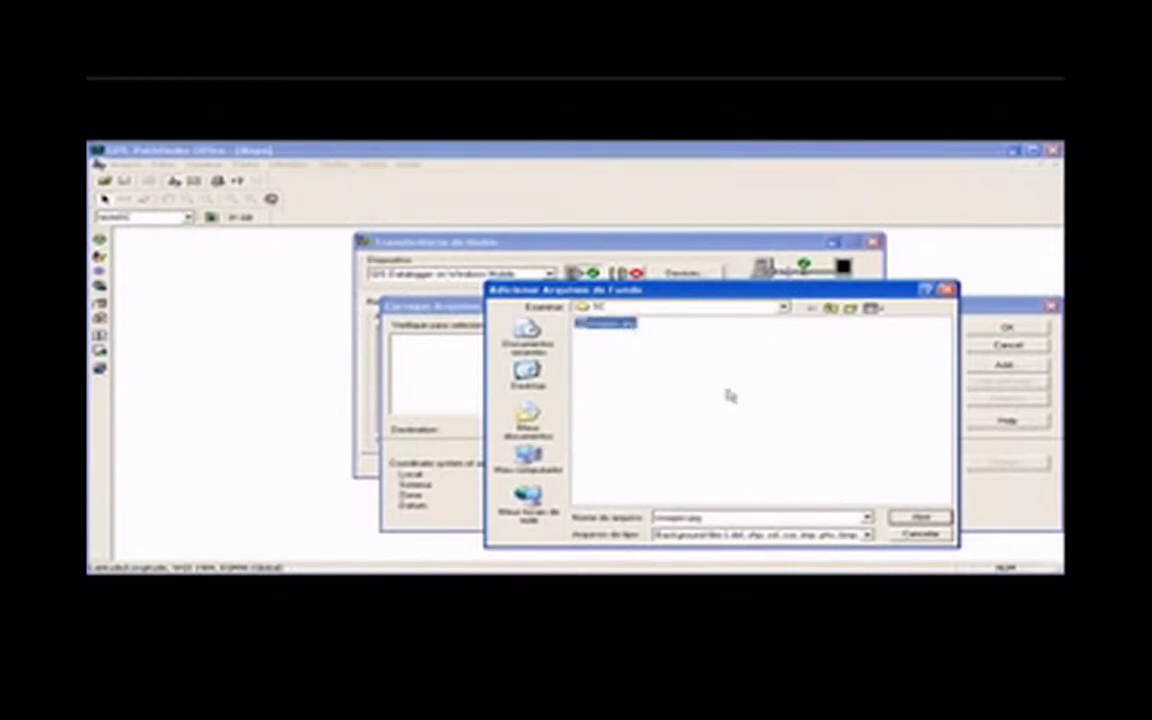
click(920, 519)
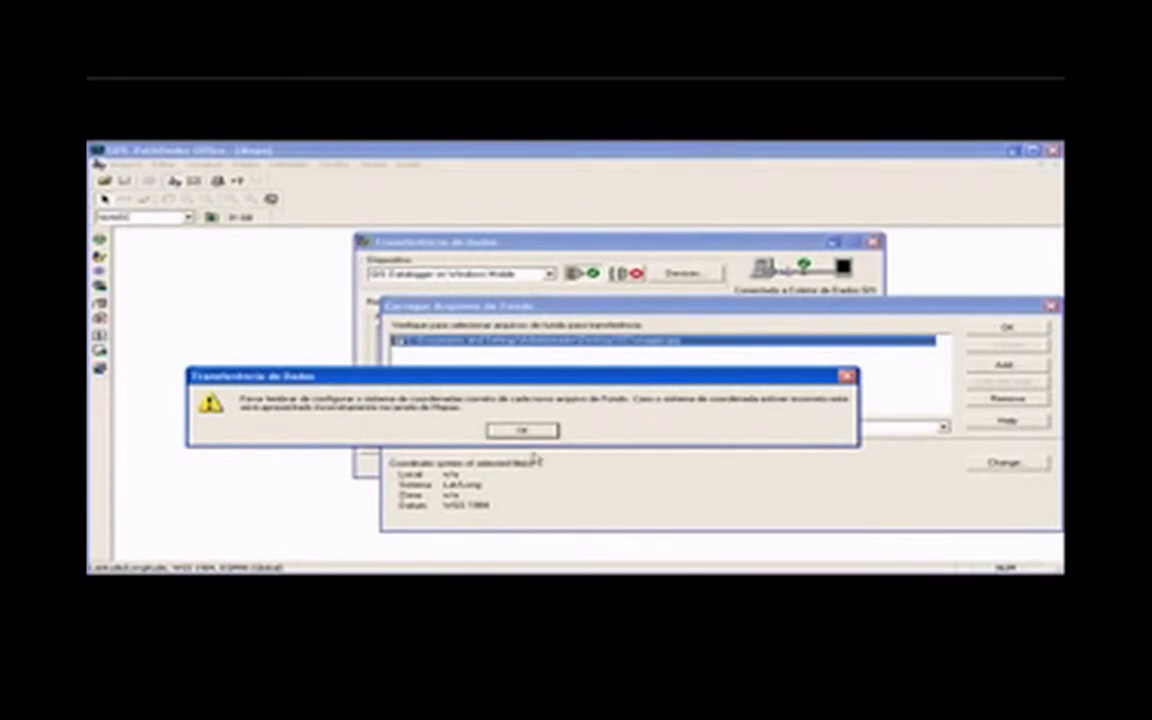
click(522, 430)
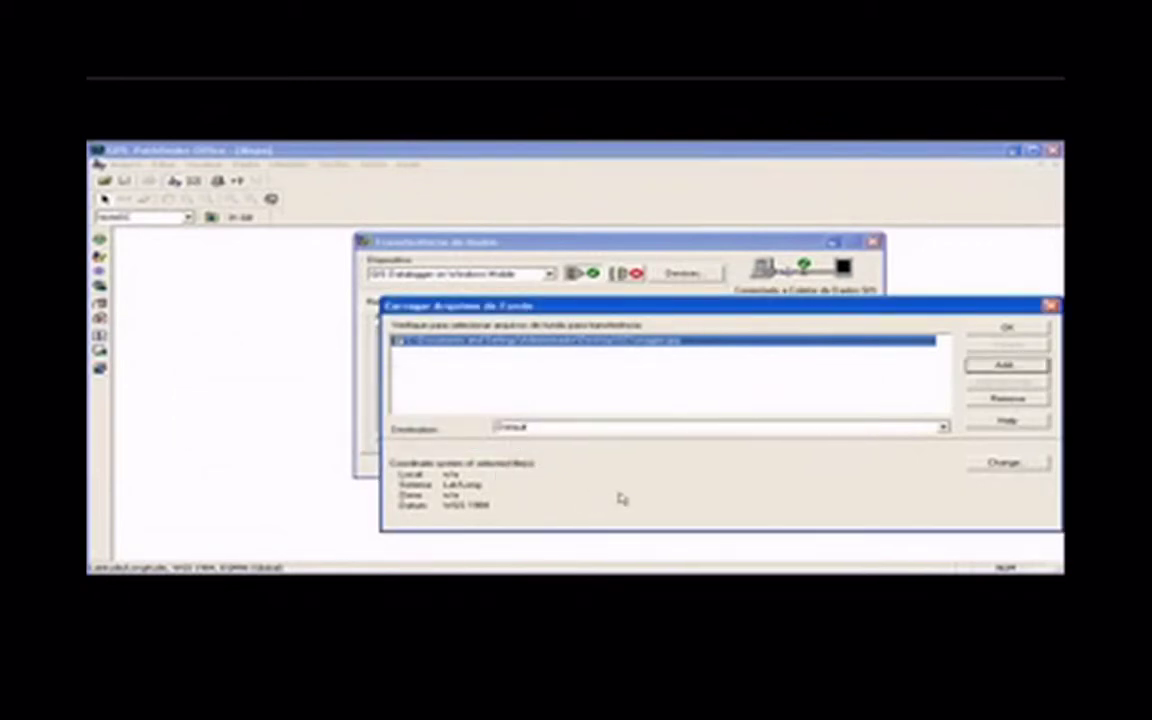
Change the background image's coordinate system to UTM and accept the file for transfer.
click(1003, 463)
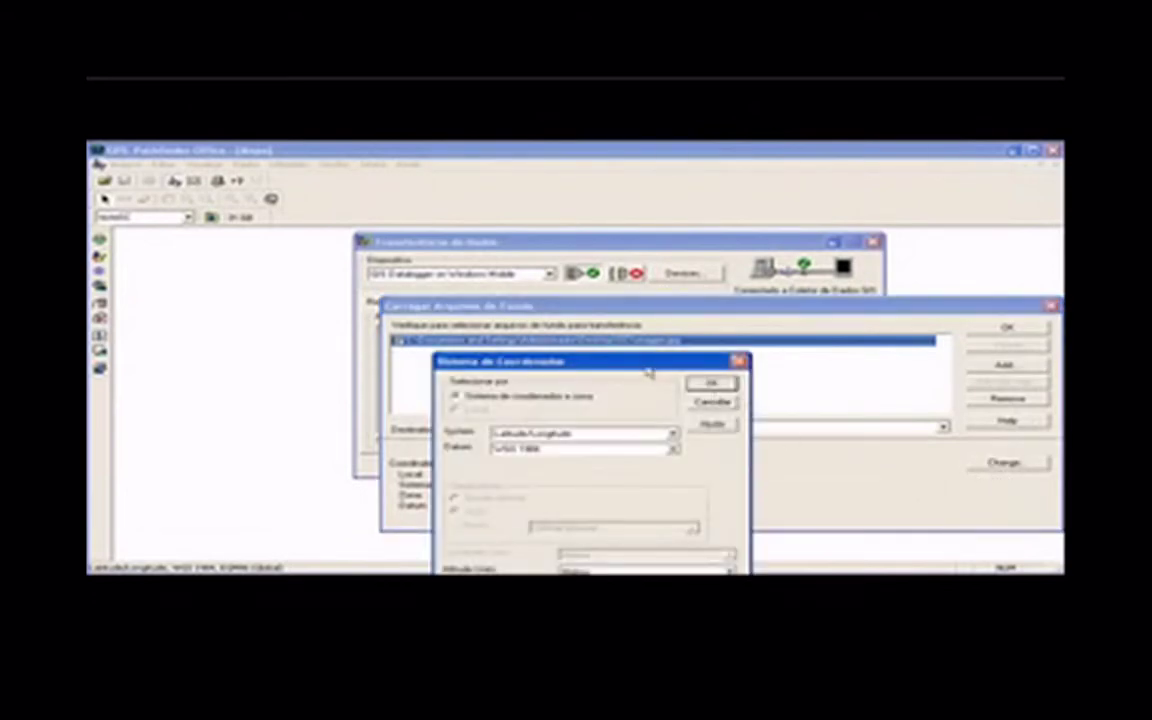
drag(645, 369, 645, 309)
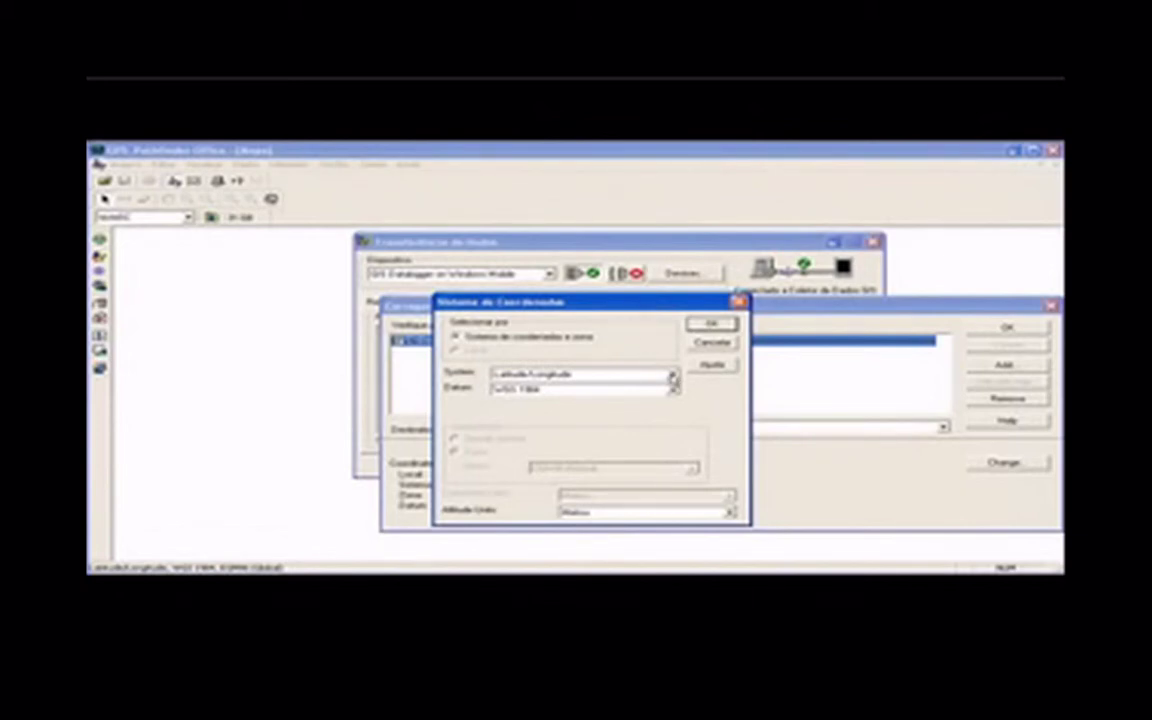
click(672, 377)
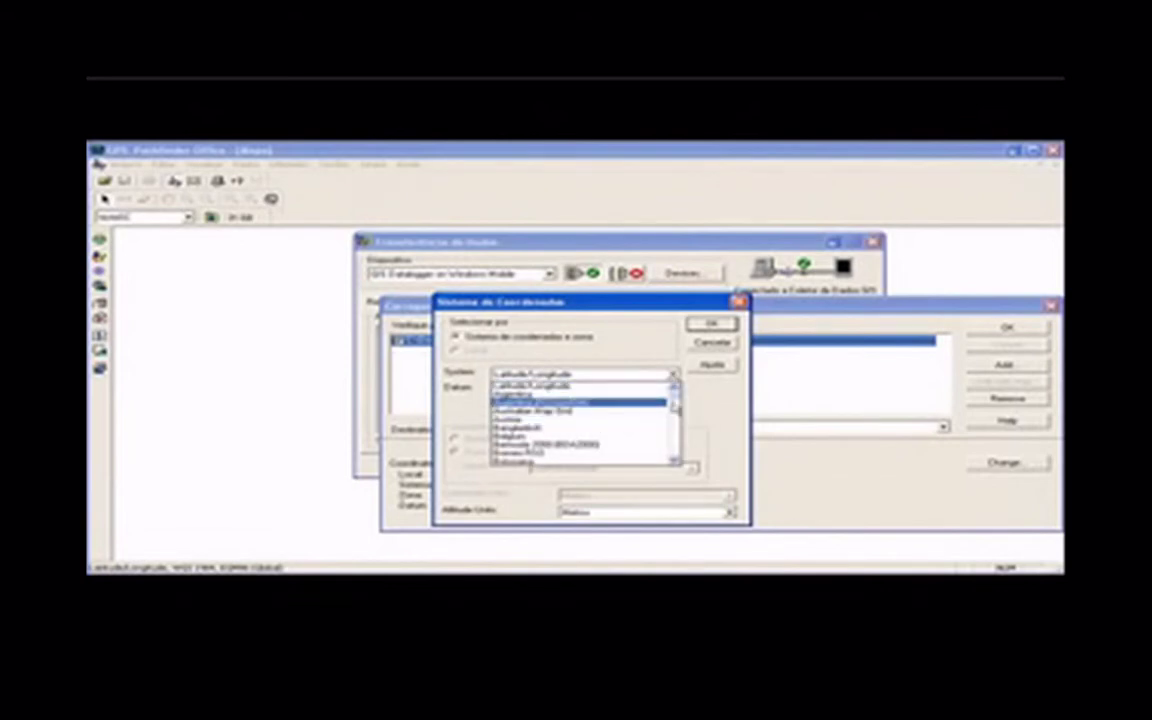
scroll(610, 410, down, 15)
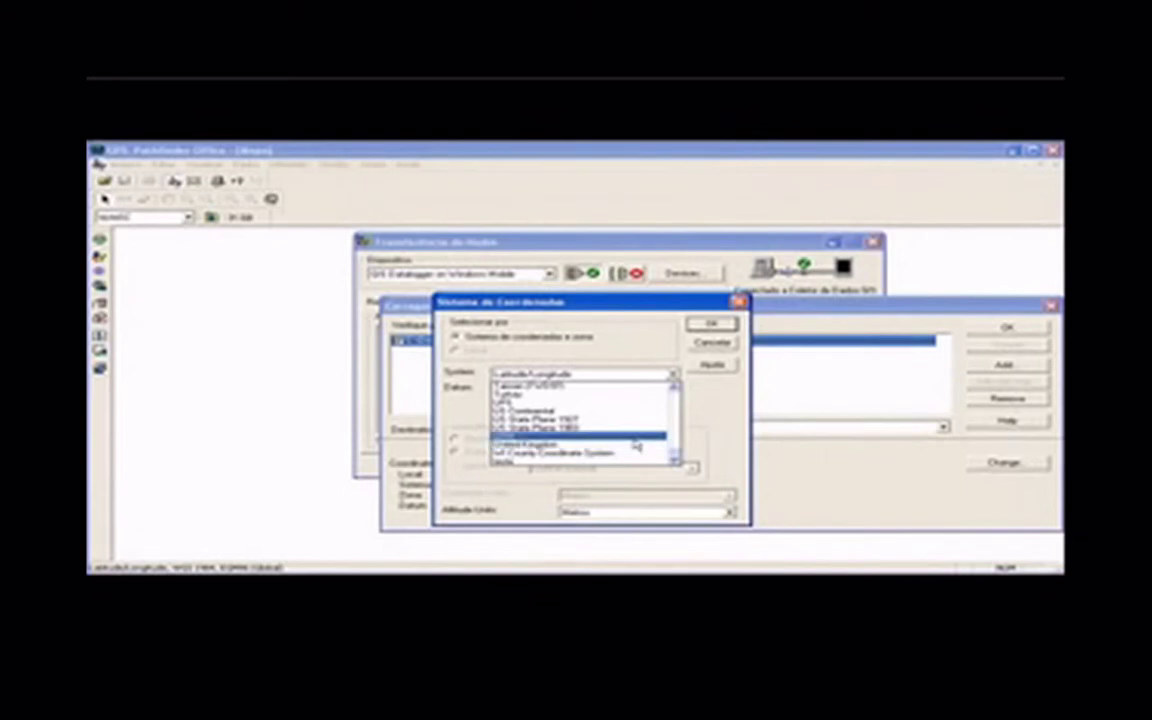
click(635, 444)
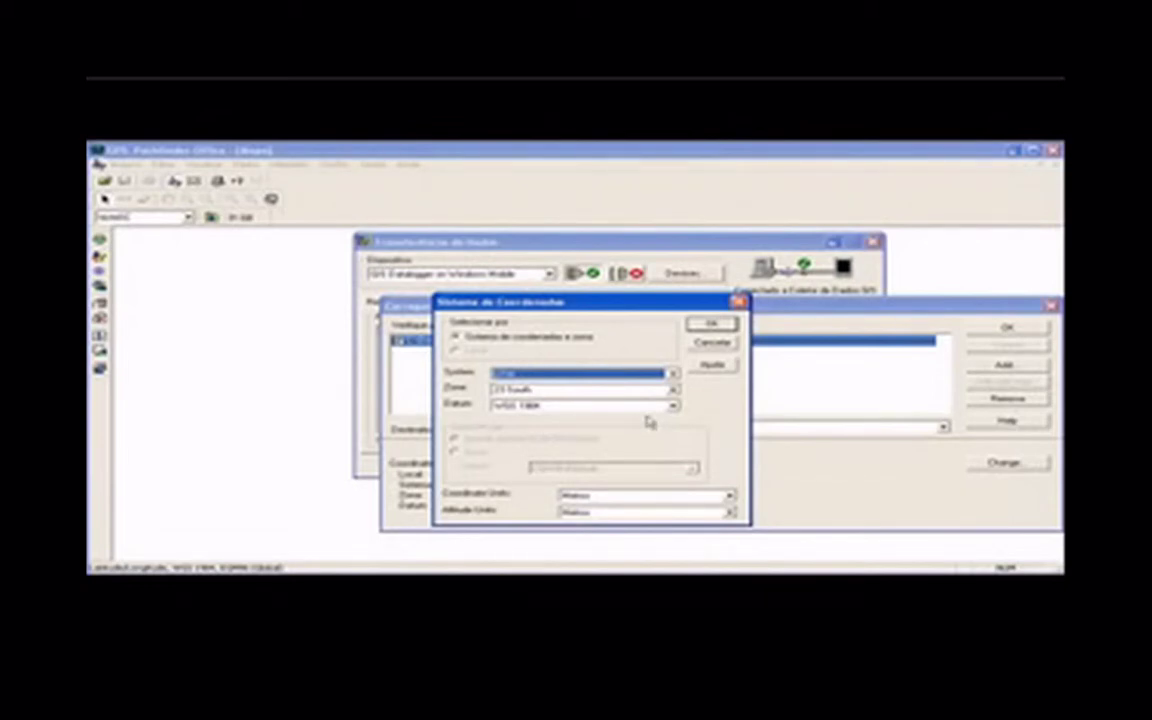
click(706, 327)
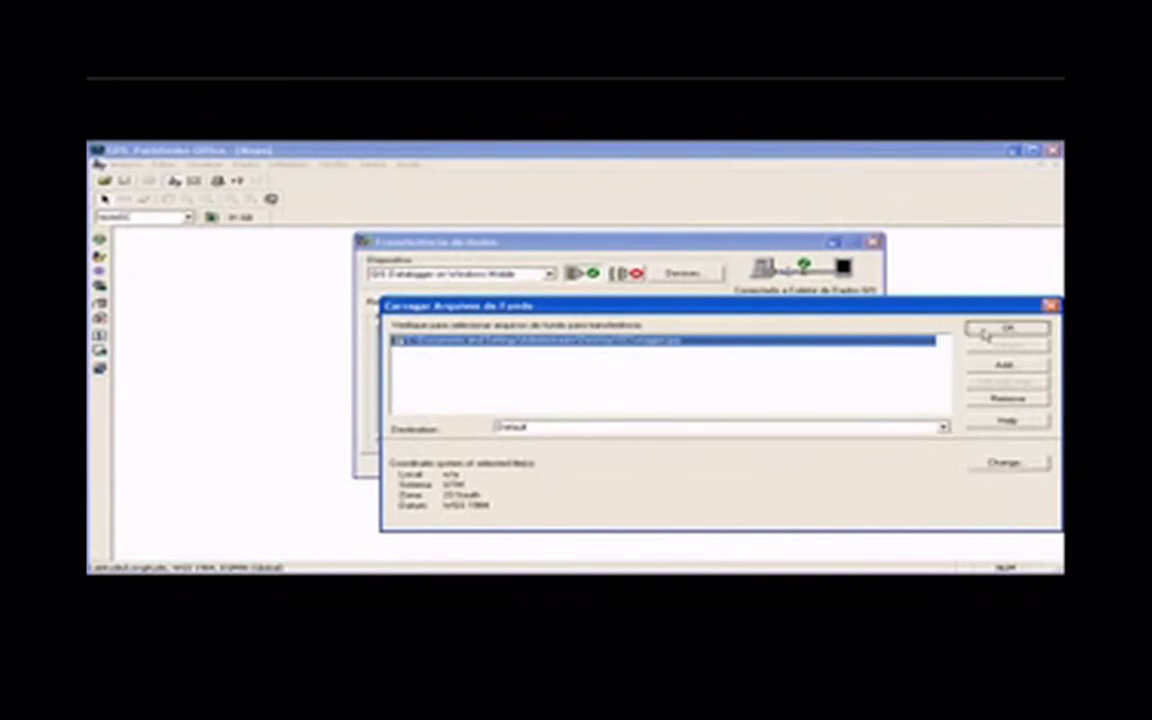
click(987, 332)
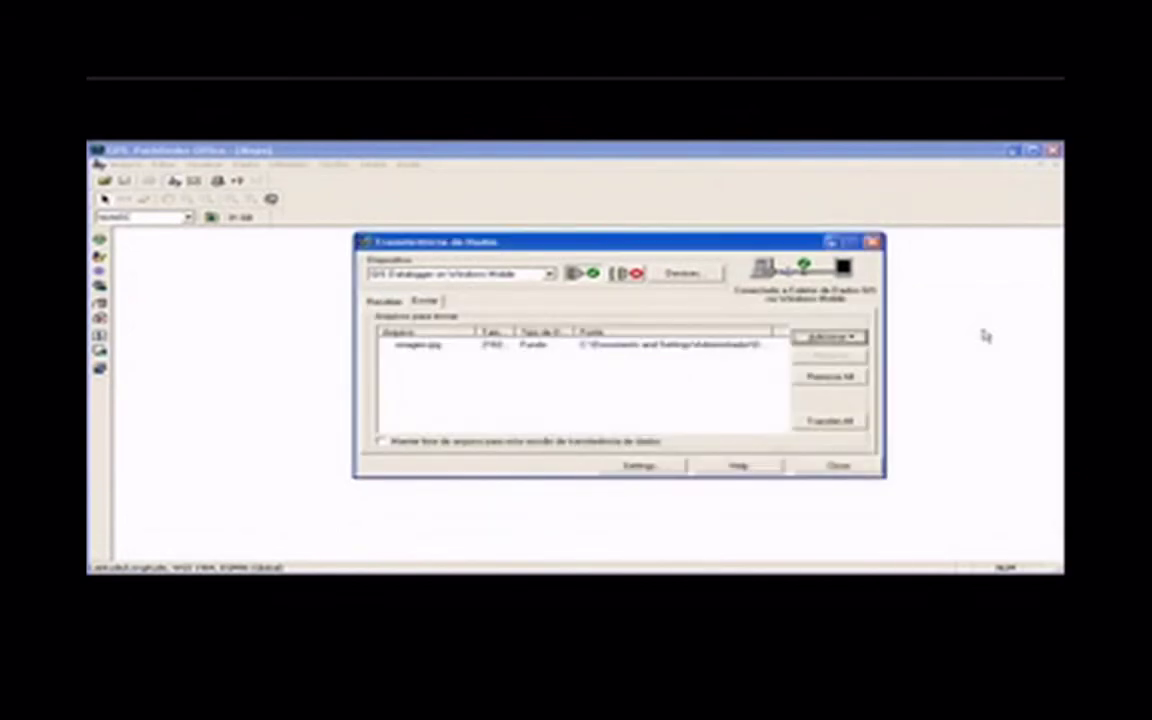
Transfer the listed background file to the device, then close Data Transfer and GPS Pathfinder Office.
click(822, 424)
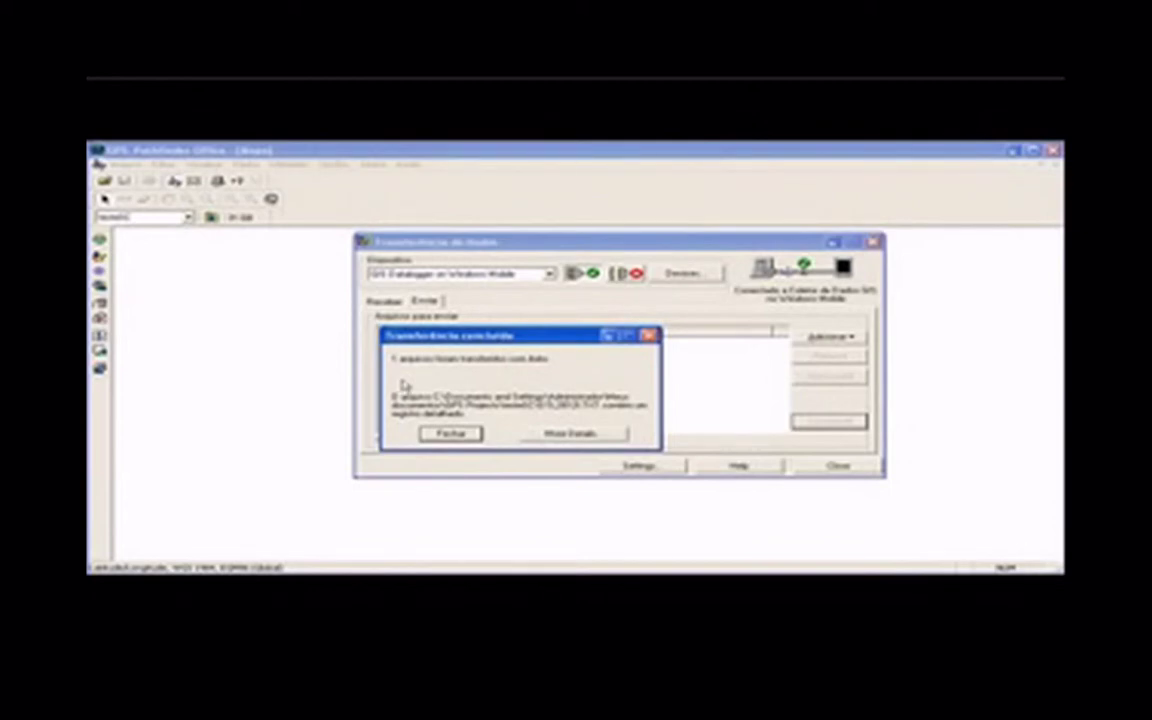
click(449, 434)
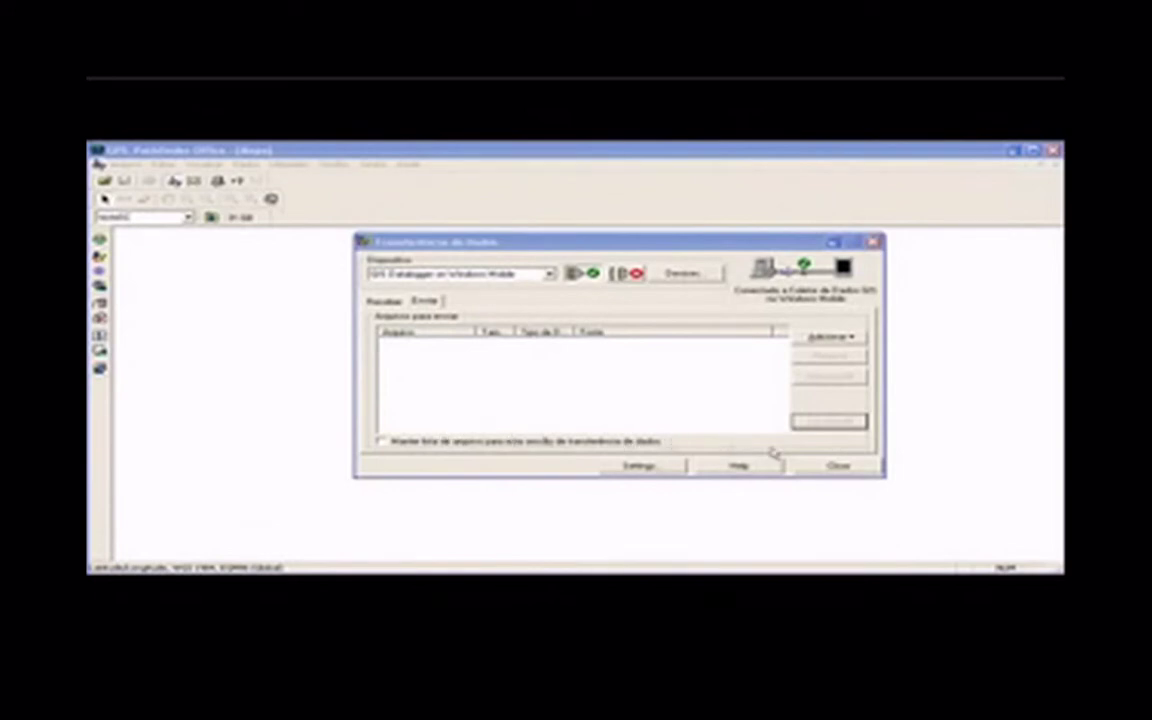
click(822, 466)
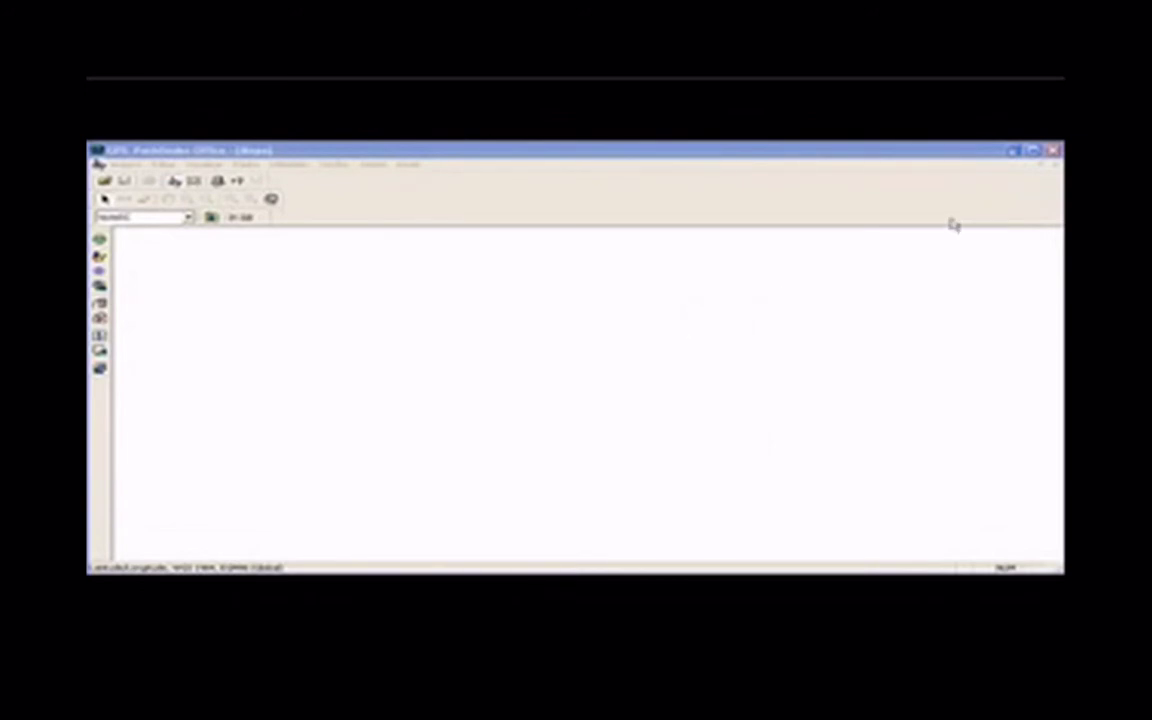
click(1052, 151)
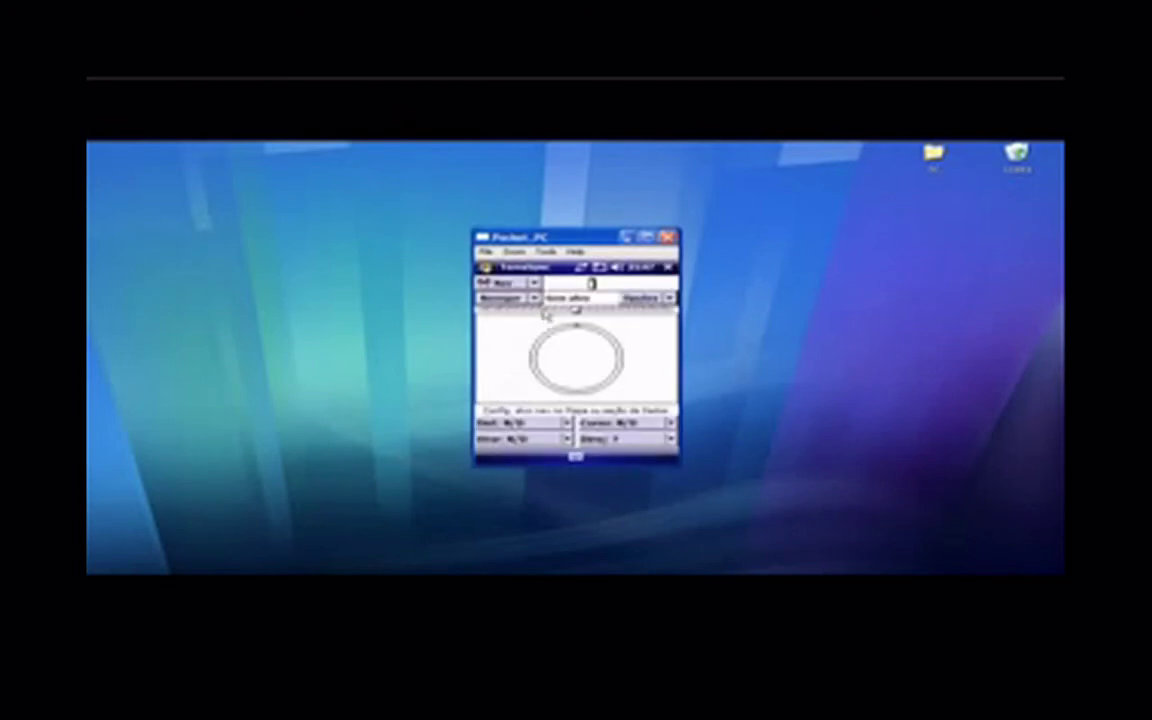
In TerraSync on the Pocket PC, check the system, zone and datum in the coordinate system configuration.
click(500, 284)
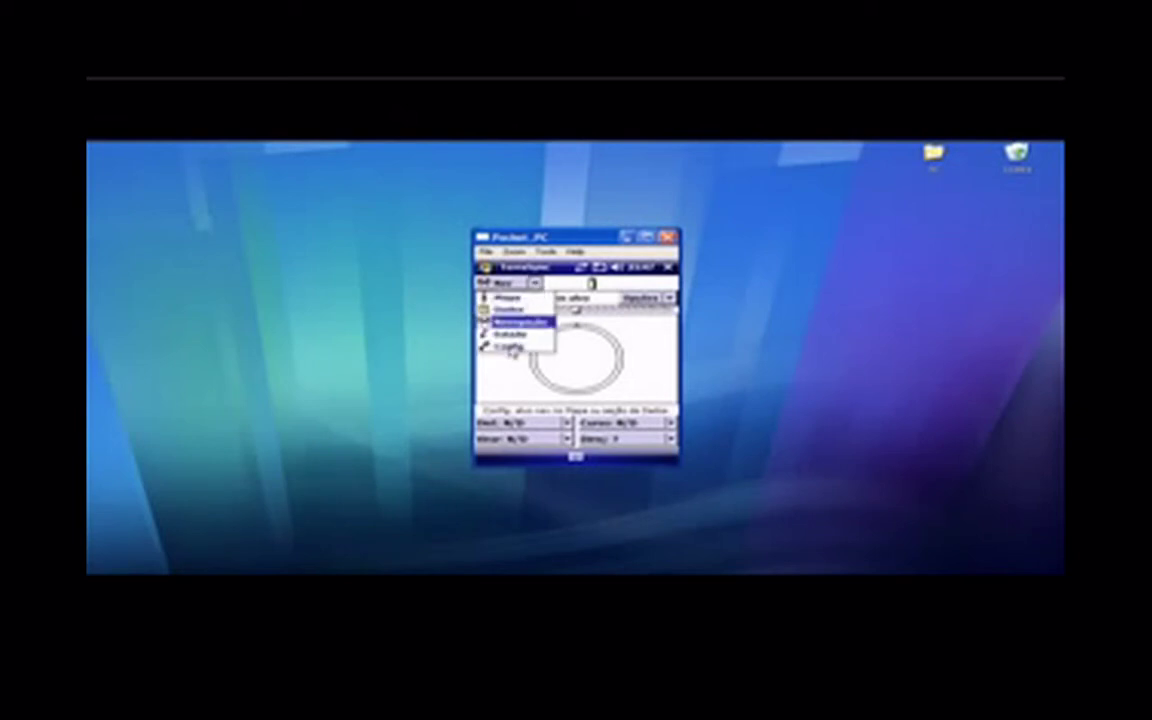
click(510, 346)
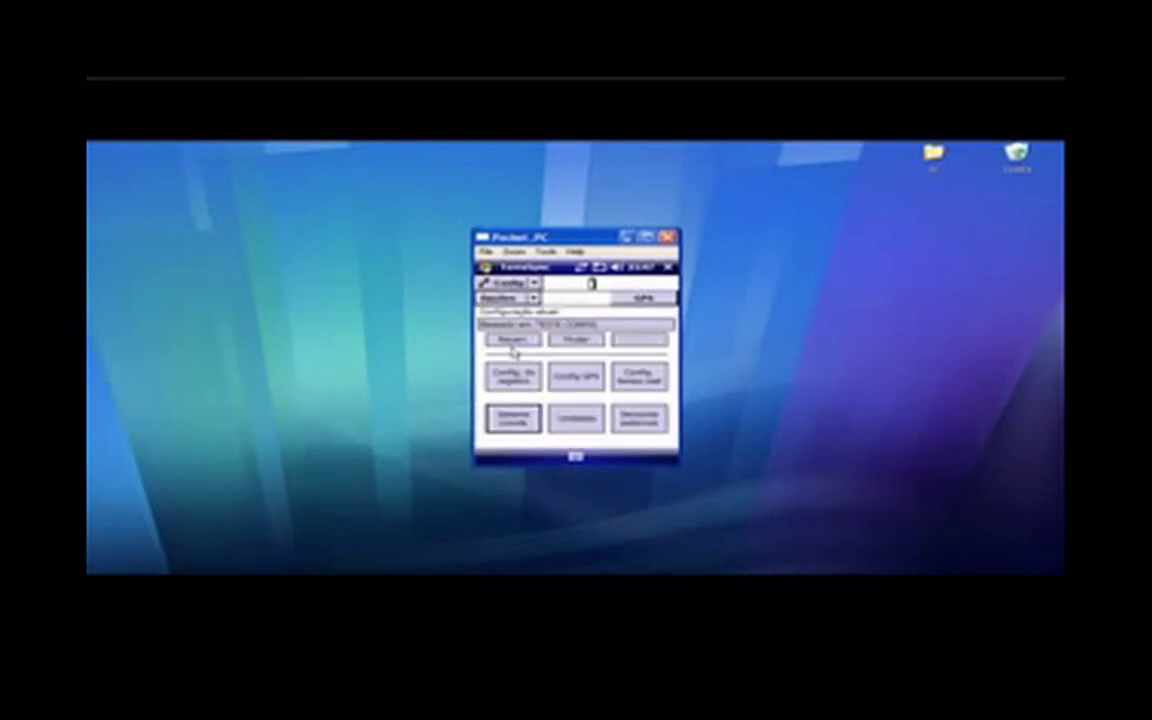
click(516, 421)
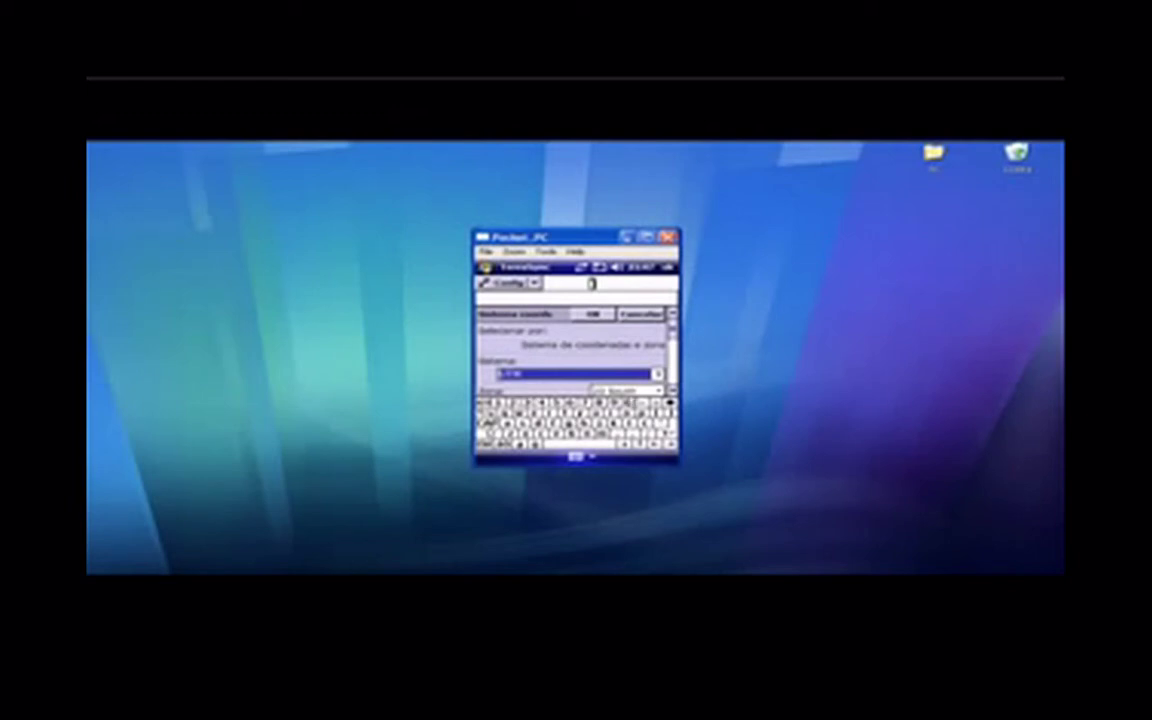
scroll(575, 350, down, 1)
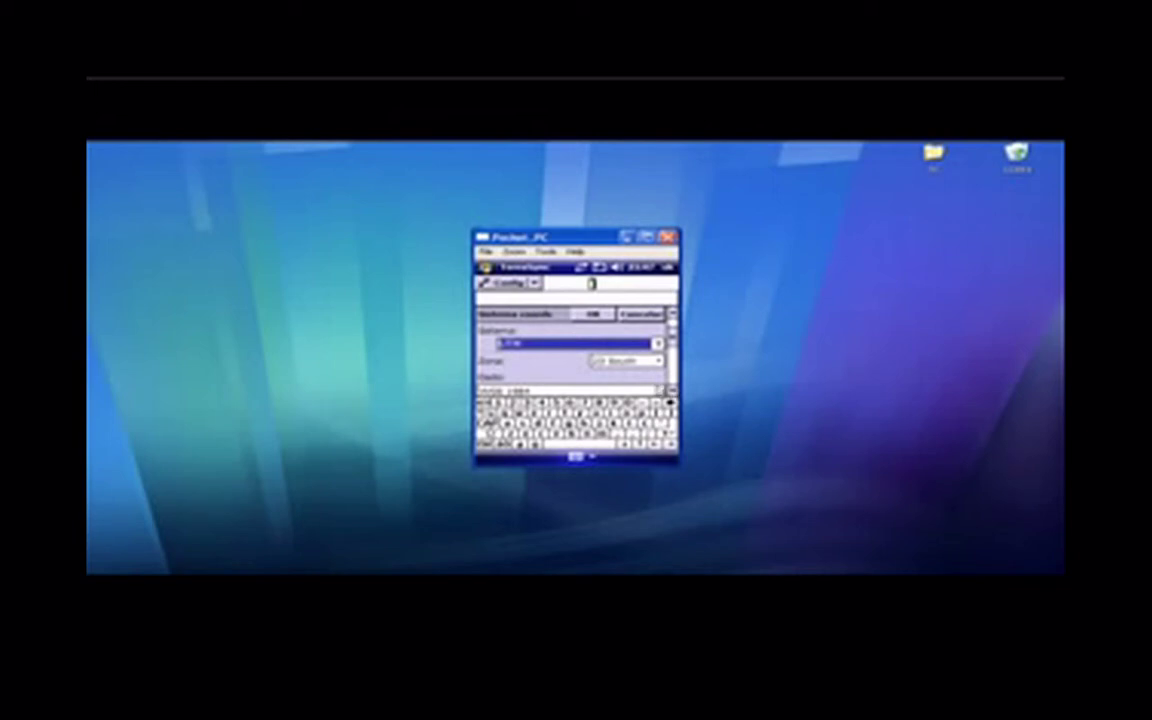
click(591, 316)
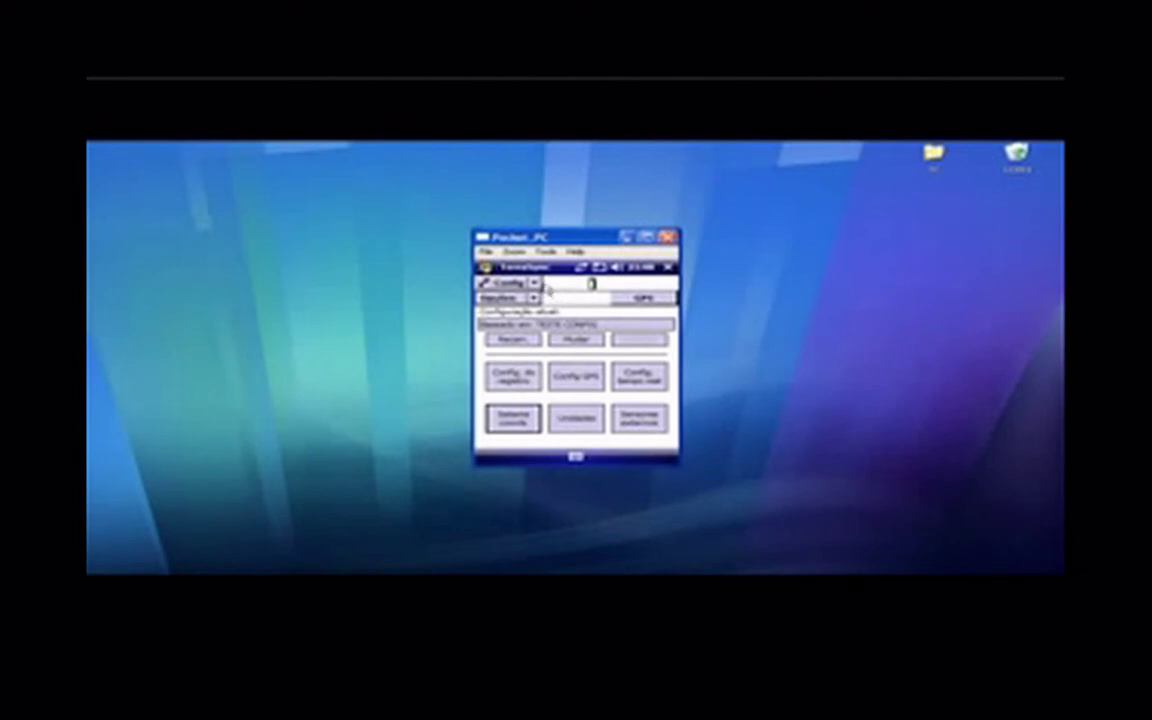
Enable the imagem JPEG as a background file in the TerraSync map.
click(536, 284)
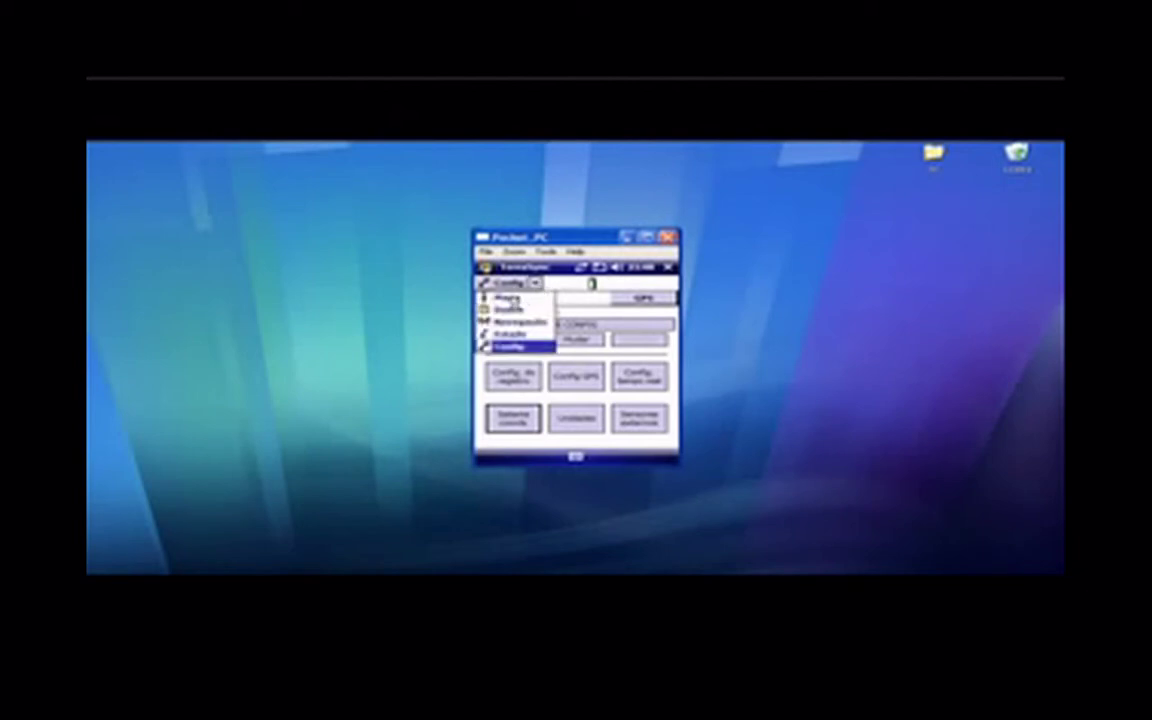
click(509, 298)
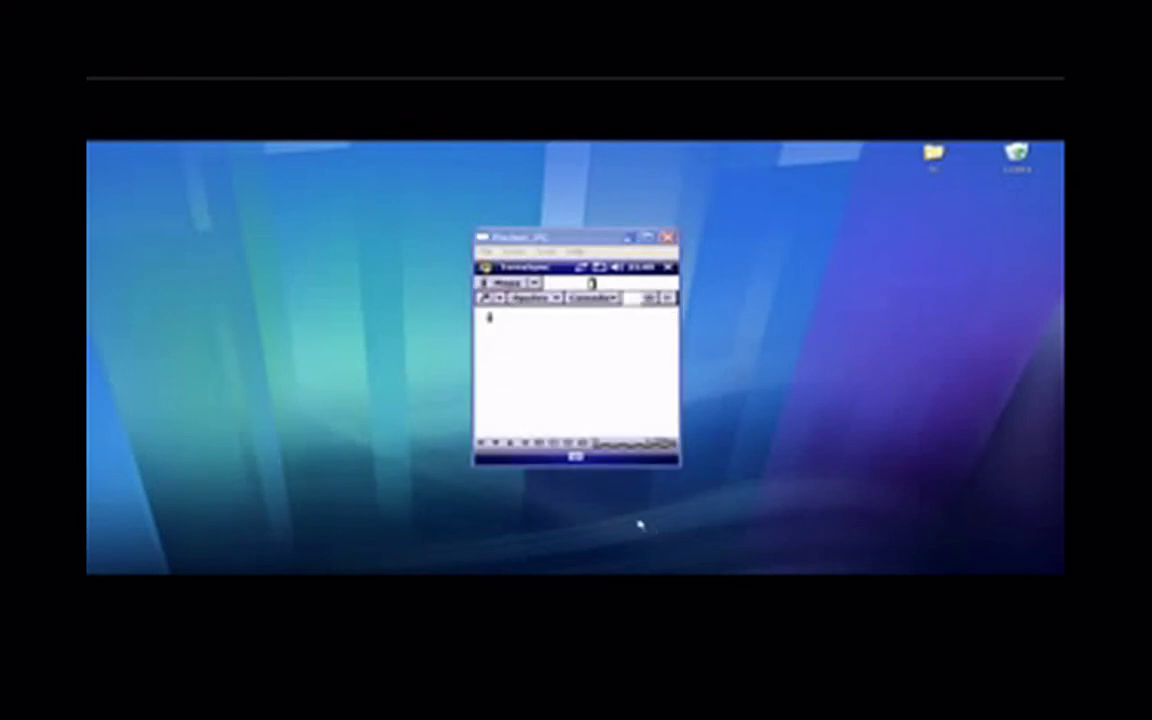
click(608, 300)
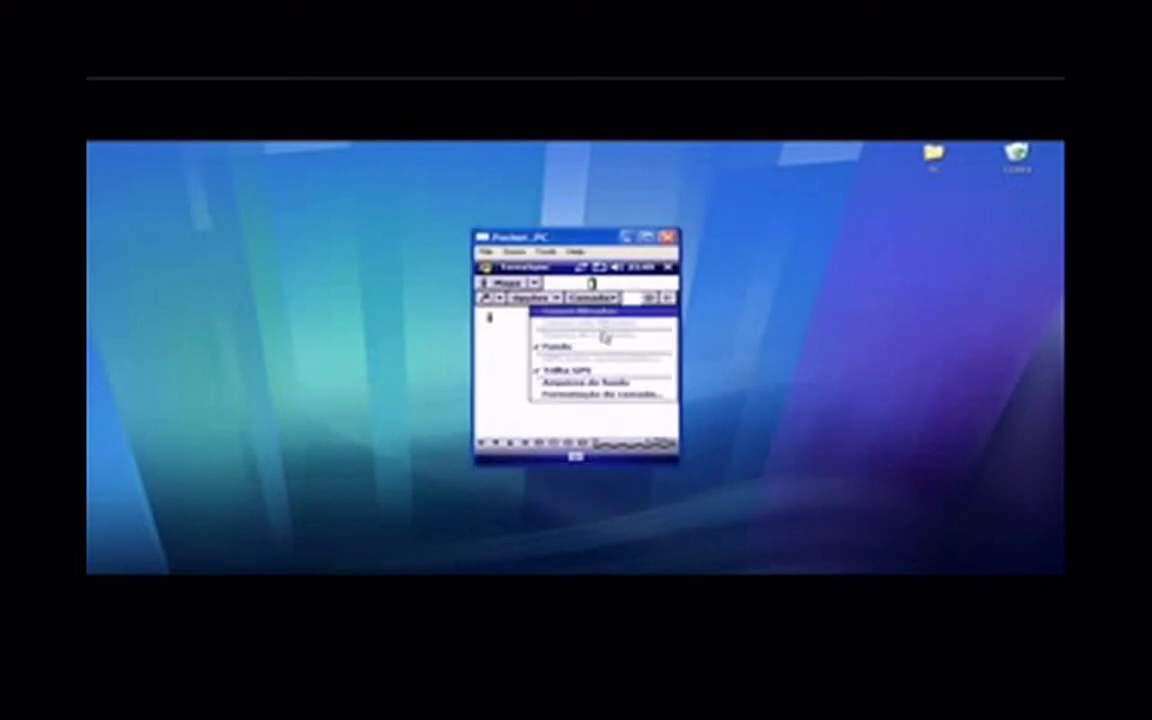
click(567, 383)
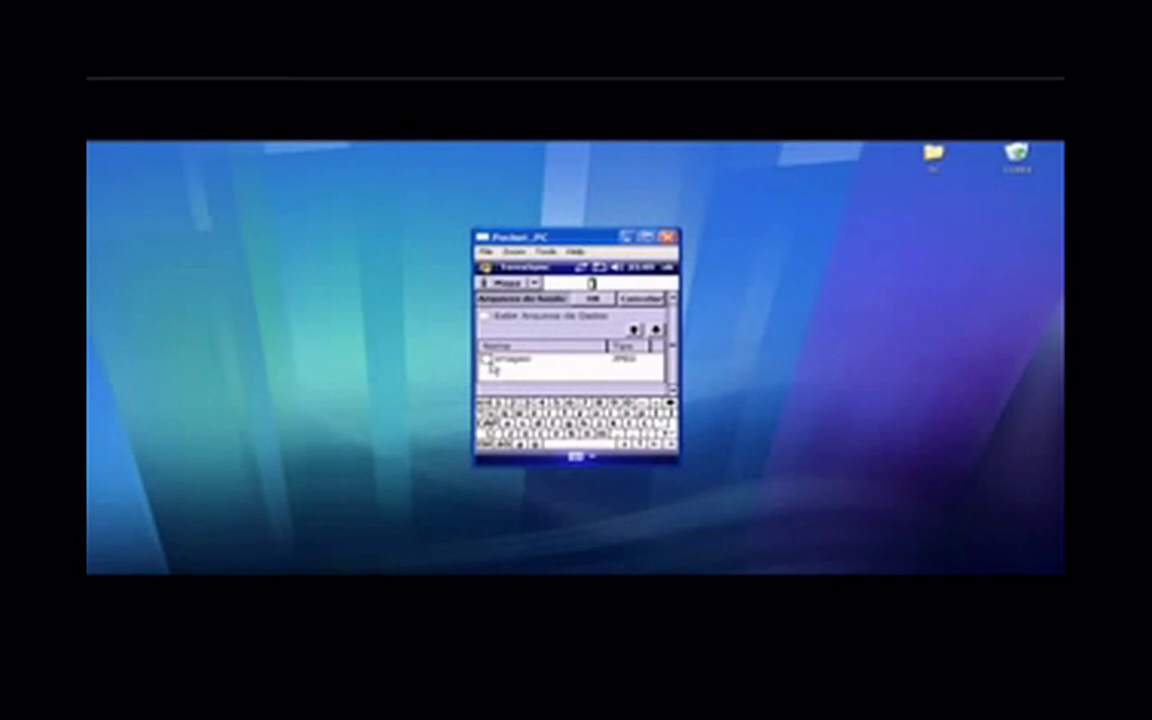
click(487, 359)
click(594, 300)
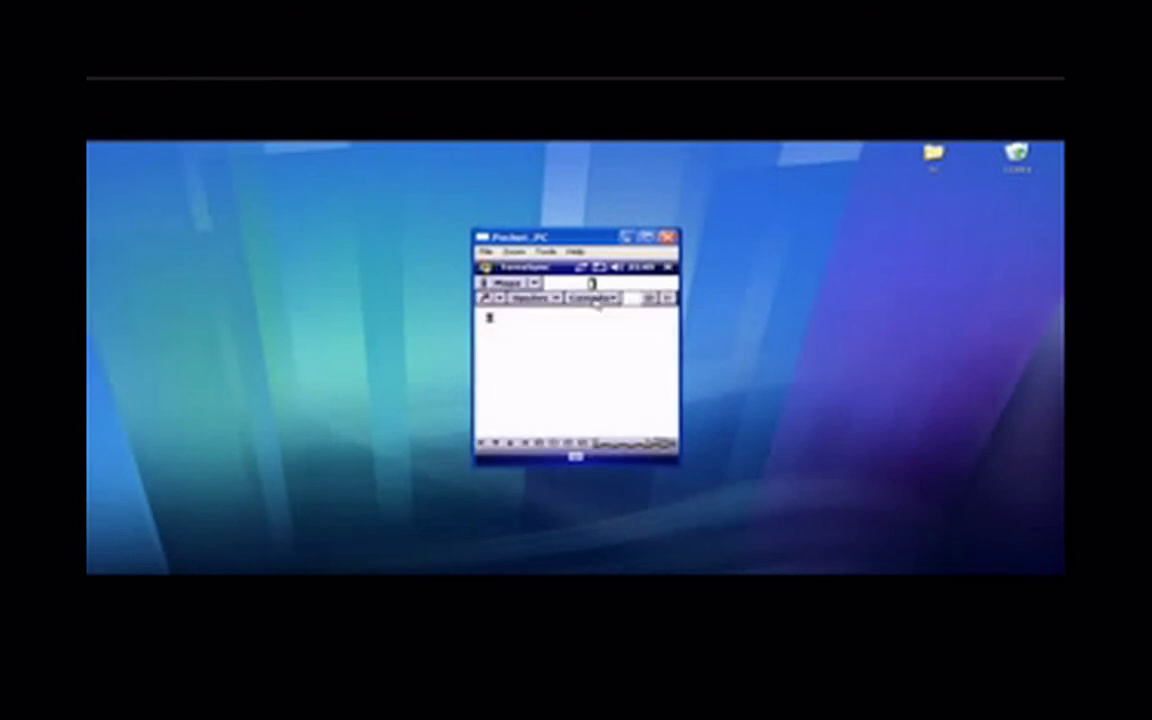